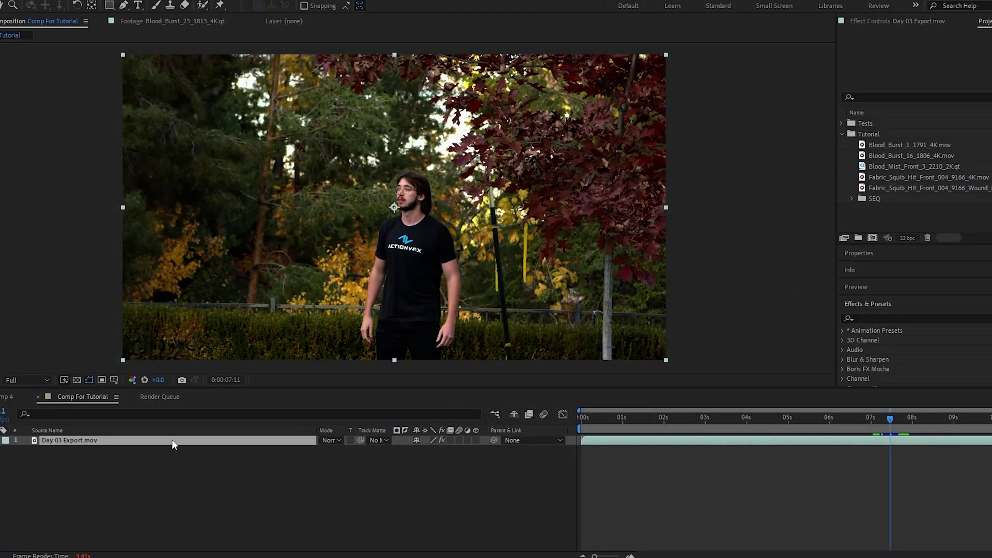
- Start the Blood_Burst_1_1791_4K clip at 0:00:08:12 in the timeline and scale it to 40%
{"action": "mouse_move", "coordinate": [927, 437]}
{"action": "left_mouse_down"}
{"action": "mouse_move", "coordinate": [950, 437]}
{"action": "mouse_move", "coordinate": [933, 444]}
{"action": "left_mouse_up"}
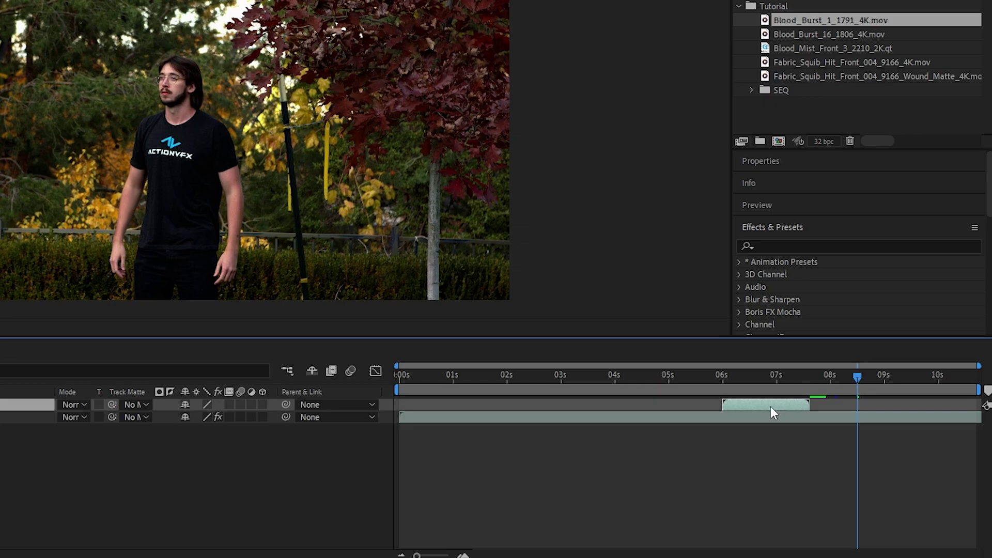
{"action": "left_click_drag", "start_coordinate": [771, 406], "coordinate": [919, 408]}
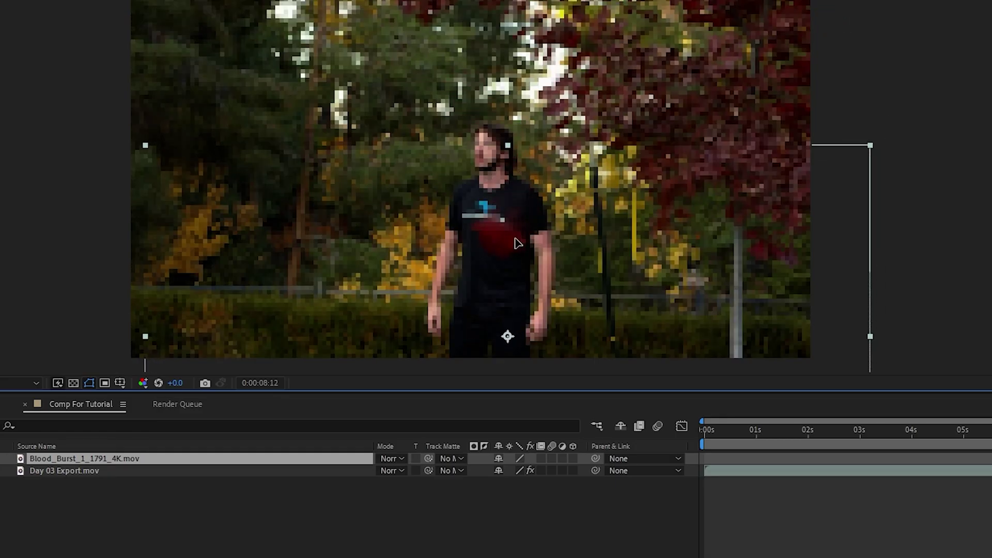
{"action": "key", "text": "s"}
{"action": "left_click_drag", "start_coordinate": [514, 470], "coordinate": [472, 462]}
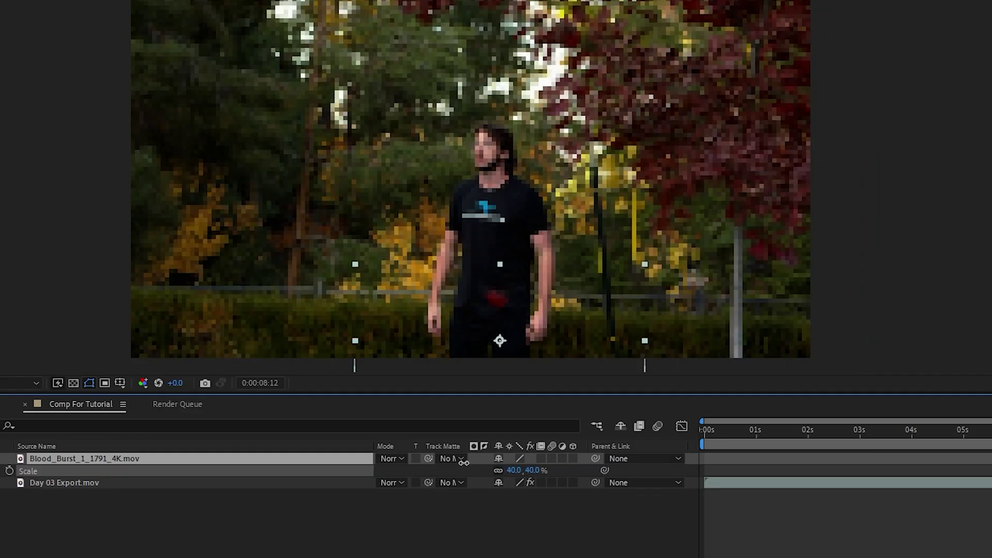
- Enable time remapping on the Blood_Burst_1_1791_4K layer
{"action": "right_click", "coordinate": [136, 460]}
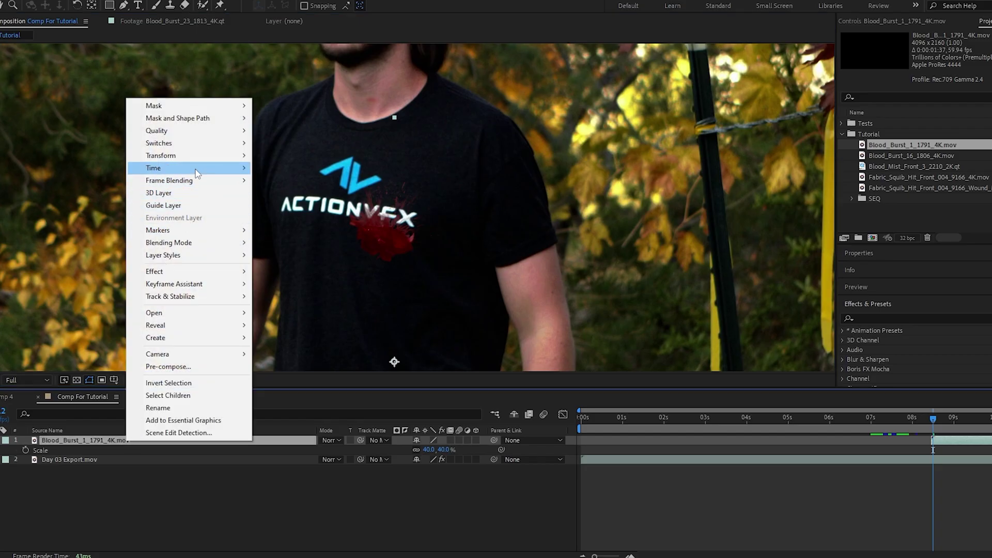
{"action": "mouse_move", "coordinate": [197, 173]}
{"action": "left_click", "coordinate": [268, 170]}
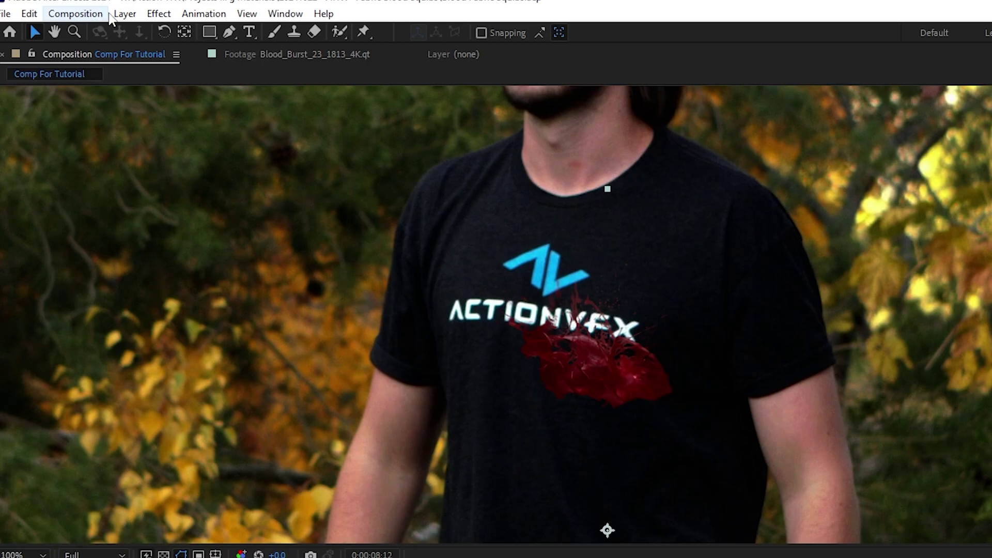
- Apply Directional Blur to the blood burst with direction -124° and blur length 39.2, and raise the amount of its Zoom-type Radial Blur
{"action": "left_click", "coordinate": [159, 14]}
{"action": "mouse_move", "coordinate": [279, 148]}
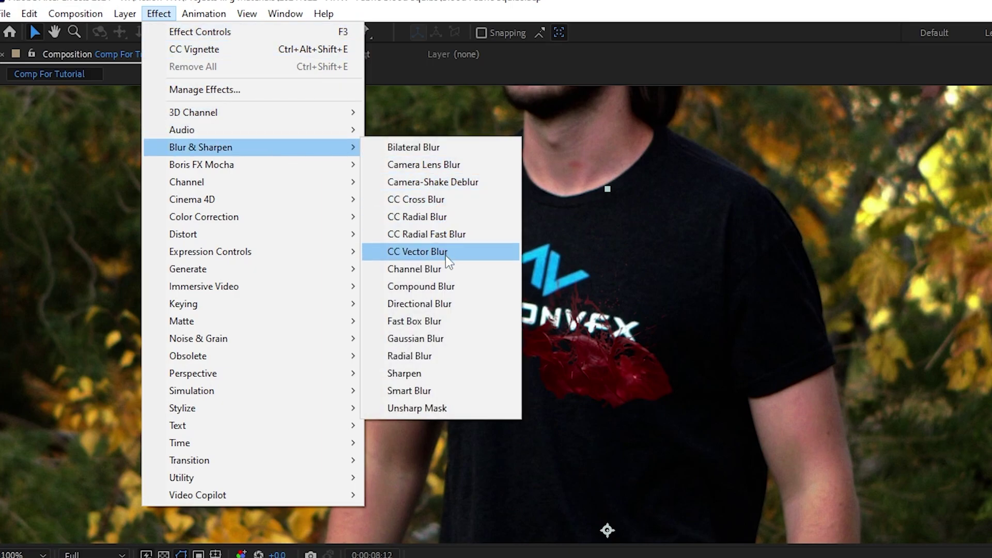
{"action": "left_click", "coordinate": [447, 303]}
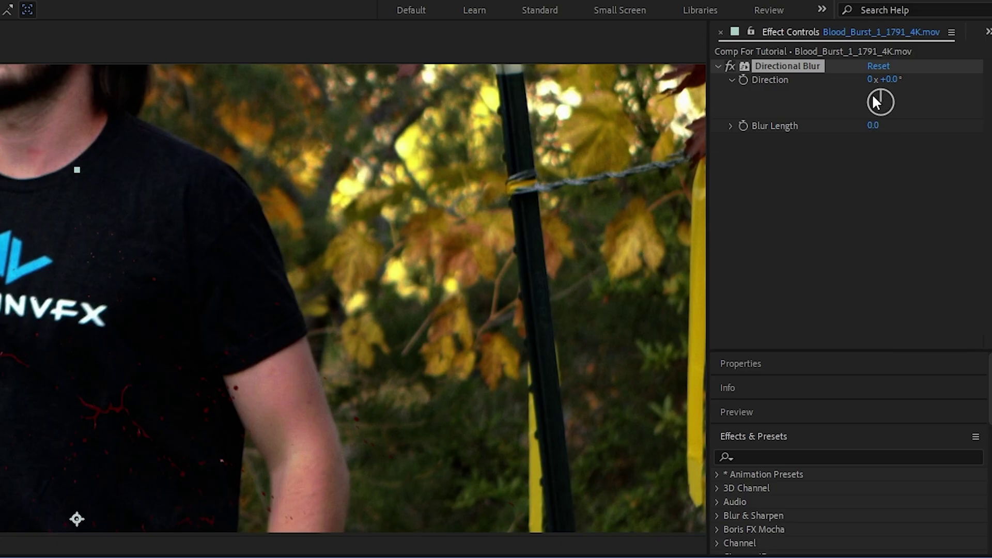
{"action": "left_click_drag", "start_coordinate": [875, 96], "coordinate": [890, 129]}
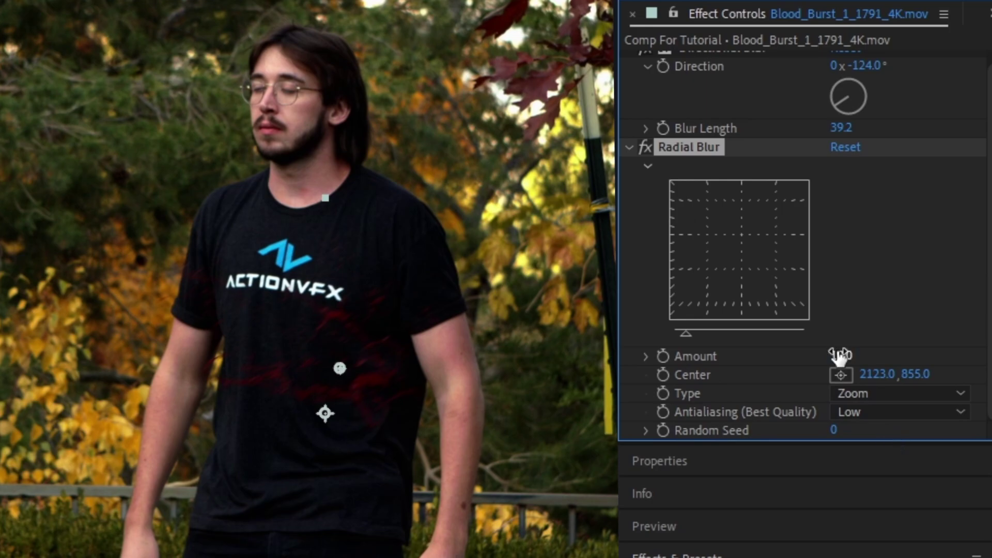
{"action": "left_click_drag", "start_coordinate": [840, 355], "coordinate": [868, 352]}
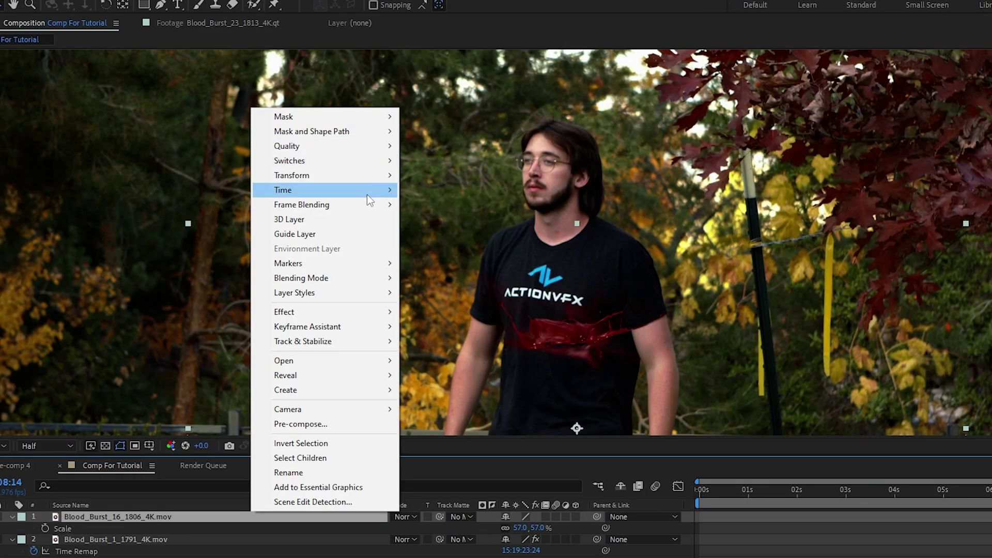
- Enable time remapping on the Blood_Burst_16_1806_4K layer and apply a Levels effect to it
{"action": "mouse_move", "coordinate": [367, 192]}
{"action": "left_click", "coordinate": [429, 191]}
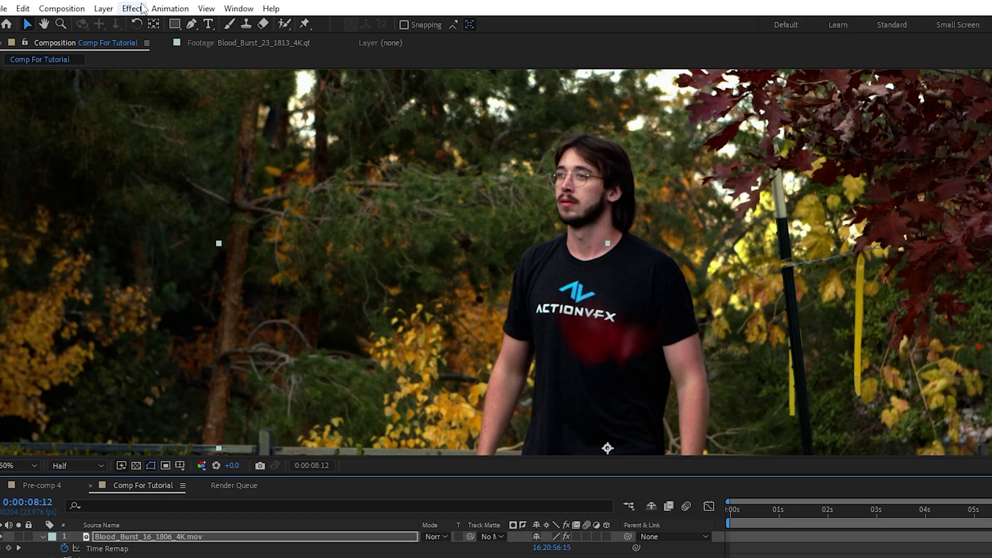
{"action": "left_click", "coordinate": [75, 18]}
{"action": "mouse_move", "coordinate": [233, 180]}
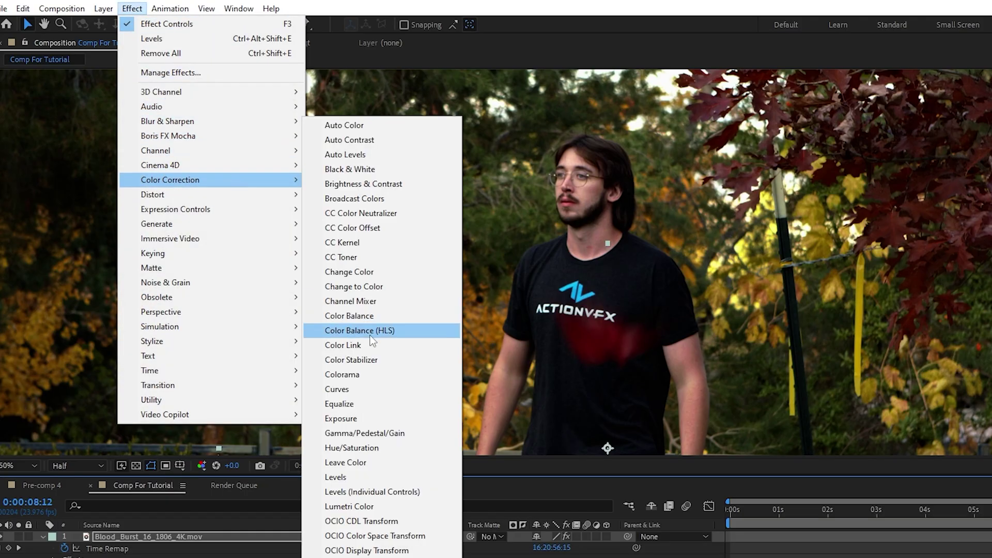
{"action": "left_click", "coordinate": [373, 476]}
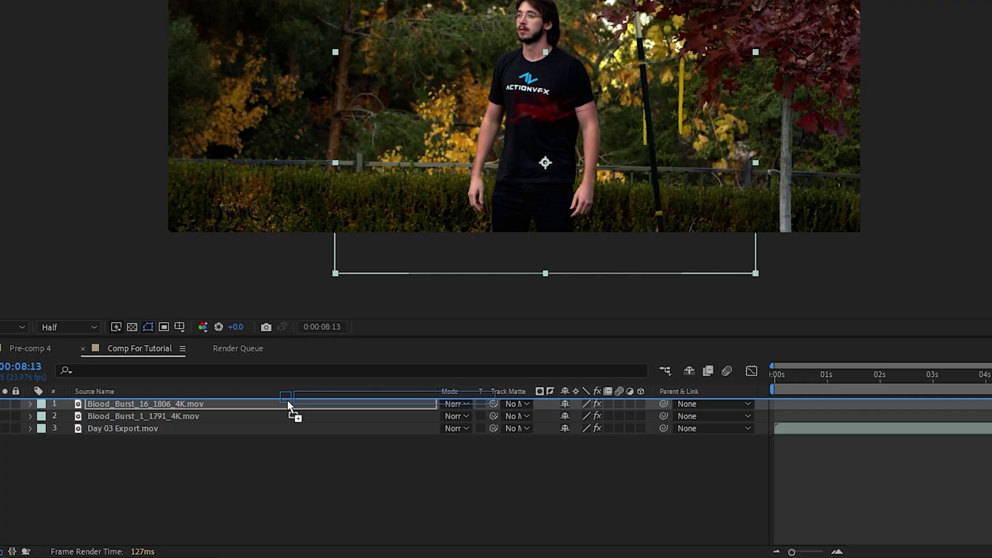
- Add Blood_Mist_Front_3_2210_2K above the blood burst layers and enable time remapping on it
{"action": "left_click_drag", "start_coordinate": [288, 408], "coordinate": [295, 405]}
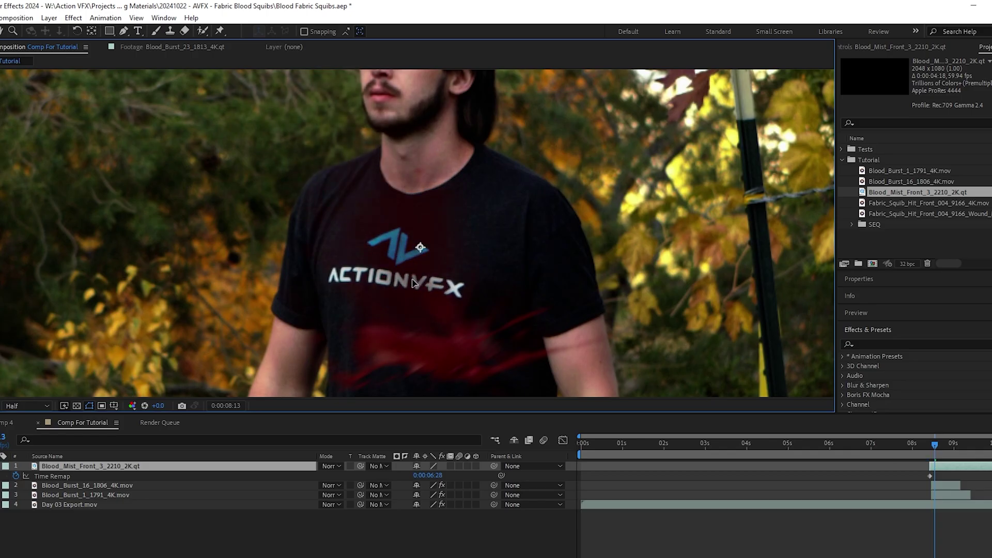
{"action": "right_click", "coordinate": [279, 404]}
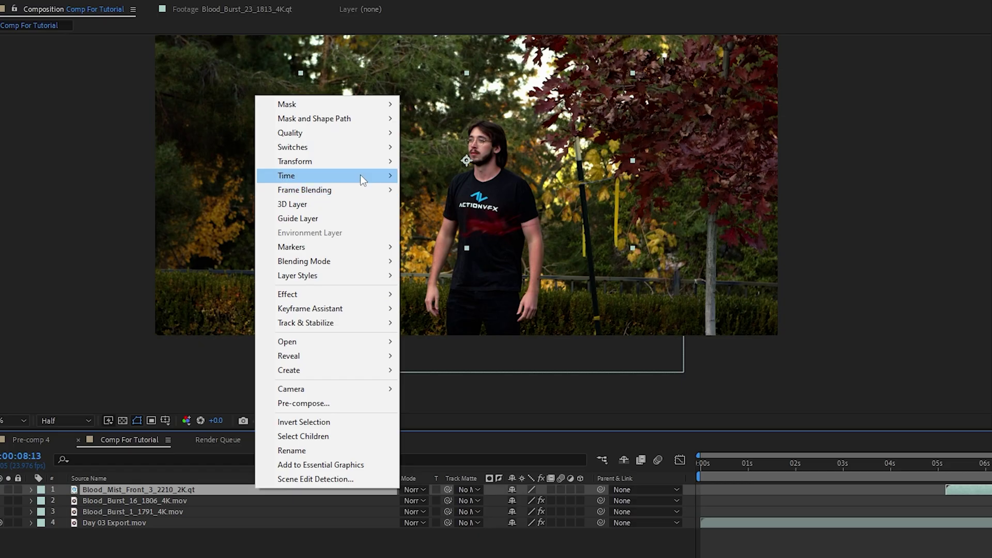
{"action": "mouse_move", "coordinate": [393, 56]}
{"action": "left_click", "coordinate": [429, 177]}
- Set the opacity of the Blood_Mist_Front_3_2210_2K layer to 62%
{"action": "left_click_drag", "start_coordinate": [898, 396], "coordinate": [759, 382]}
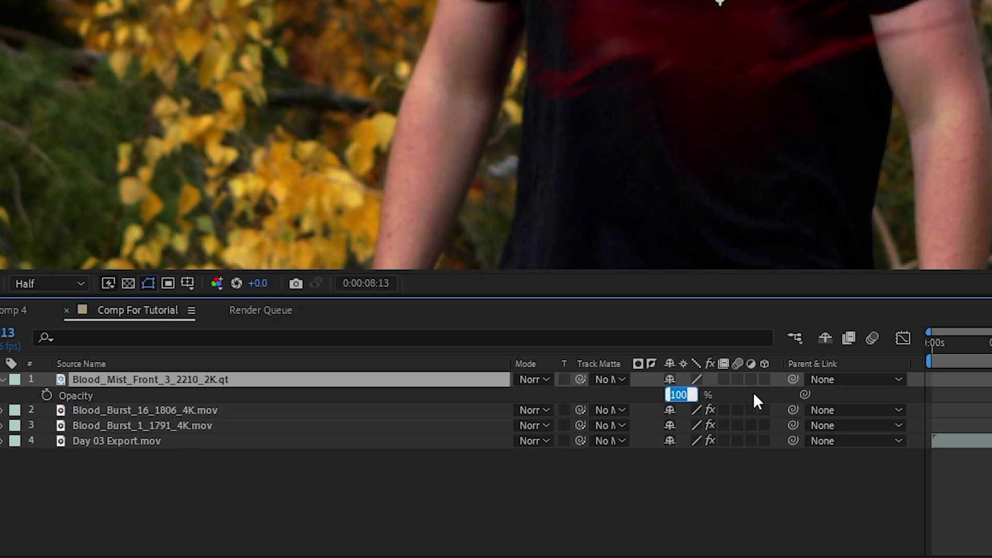
{"action": "type", "text": "62"}
{"action": "key", "text": "Return"}
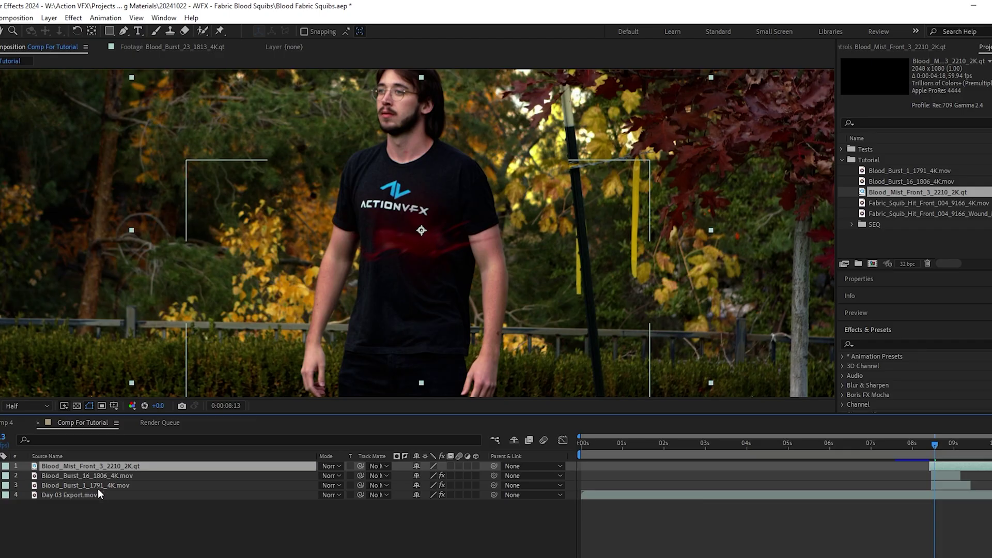
- Duplicate the blood mist and both blood burst layers, and shift the copies to about 11 seconds in the timeline
{"action": "left_click", "coordinate": [100, 485]}
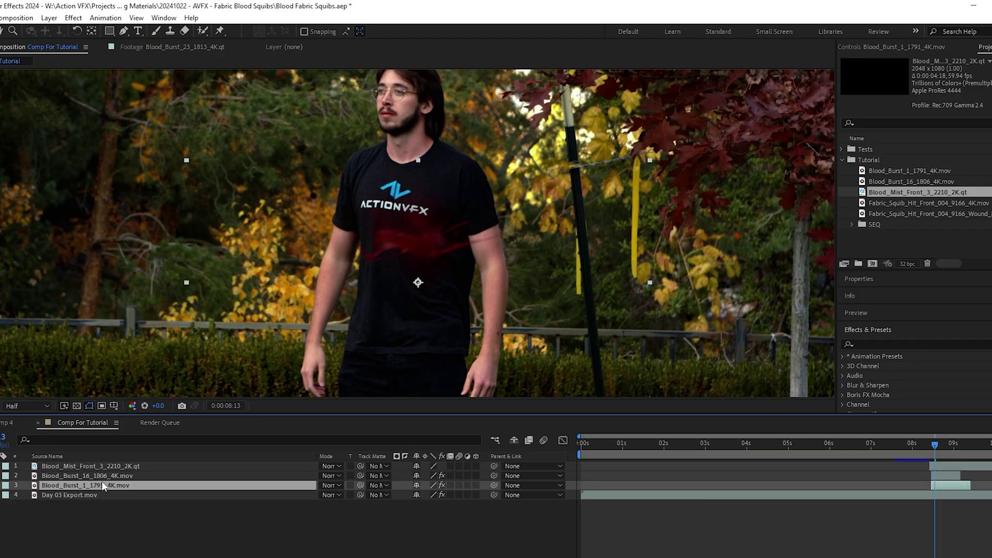
{"action": "left_click", "coordinate": [104, 464], "text": "shift"}
{"action": "key", "text": "ctrl+d"}
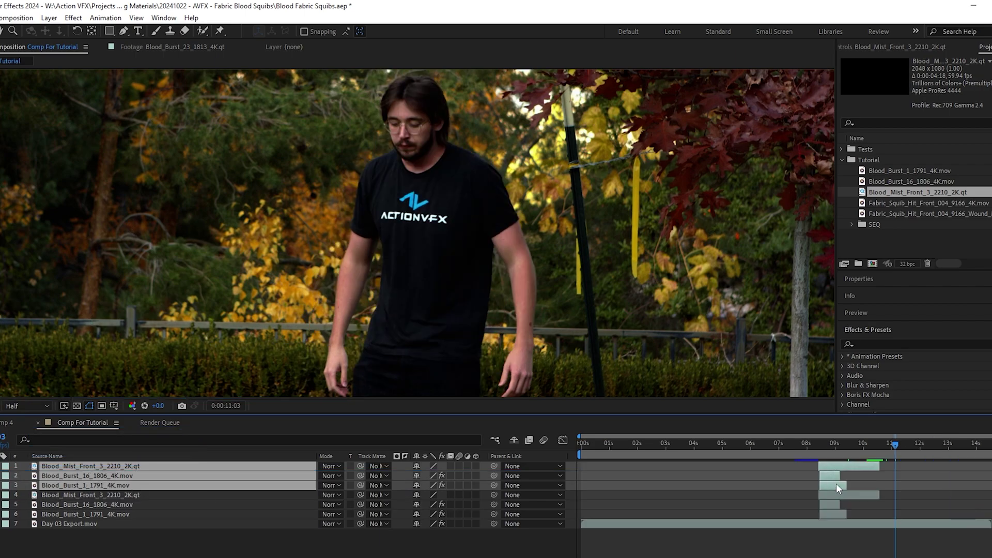
{"action": "left_click_drag", "start_coordinate": [836, 483], "coordinate": [902, 483]}
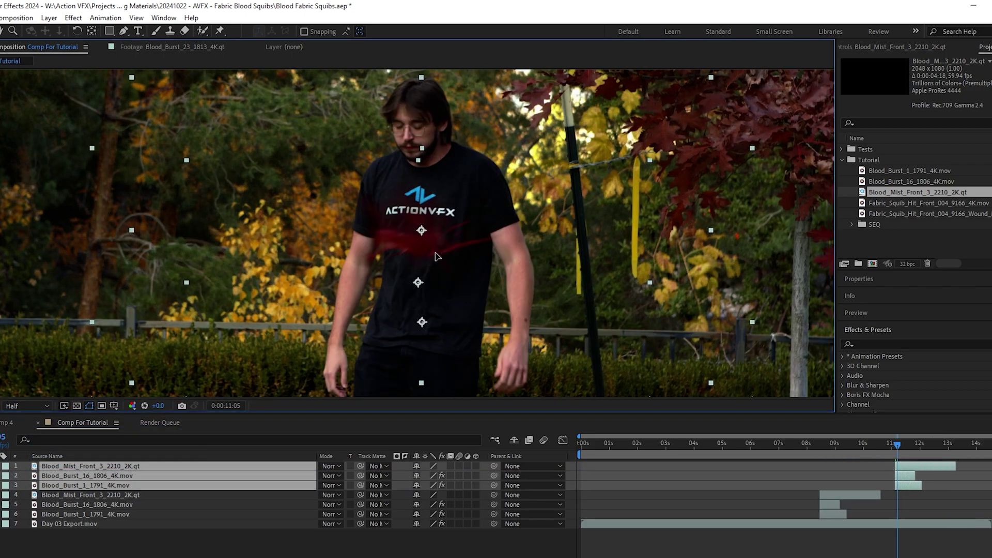
{"action": "left_click_drag", "start_coordinate": [435, 250], "coordinate": [433, 296]}
{"action": "left_click_drag", "start_coordinate": [433, 296], "coordinate": [434, 305]}
{"action": "left_click_drag", "start_coordinate": [429, 485], "coordinate": [470, 481]}
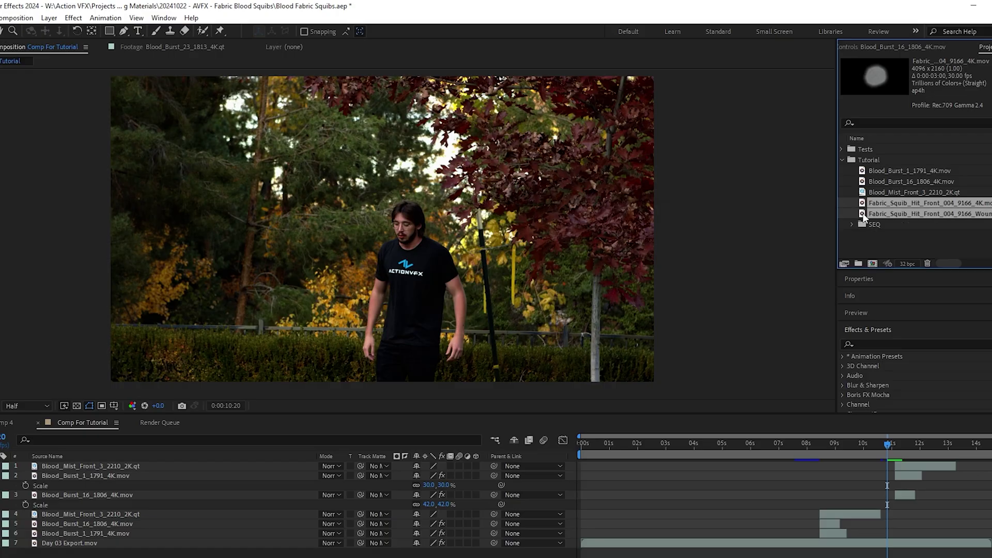
- Add Fabric_Squib_Hit_Front_004_9166_4K and its wound matte below the blood layers, and use the wound matte as the fabric layer's inverted luma matte
{"action": "left_click_drag", "start_coordinate": [864, 216], "coordinate": [111, 538]}
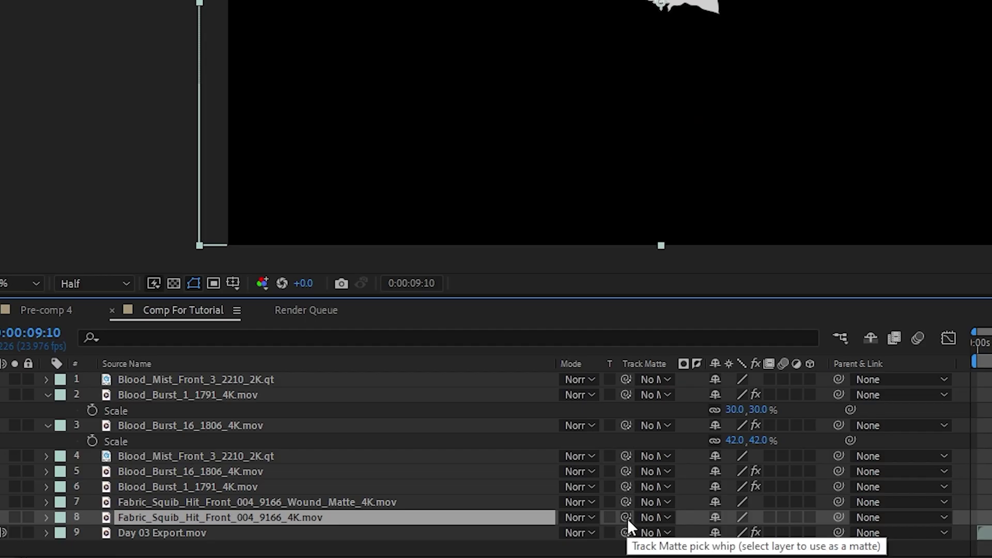
{"action": "left_click_drag", "start_coordinate": [361, 553], "coordinate": [342, 551]}
{"action": "left_click_drag", "start_coordinate": [595, 515], "coordinate": [451, 504]}
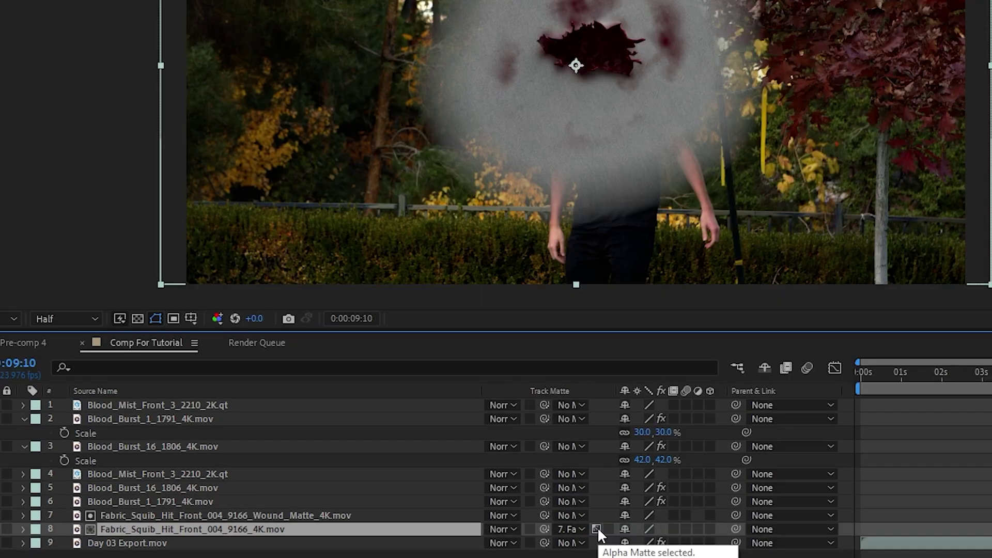
{"action": "left_click", "coordinate": [597, 529]}
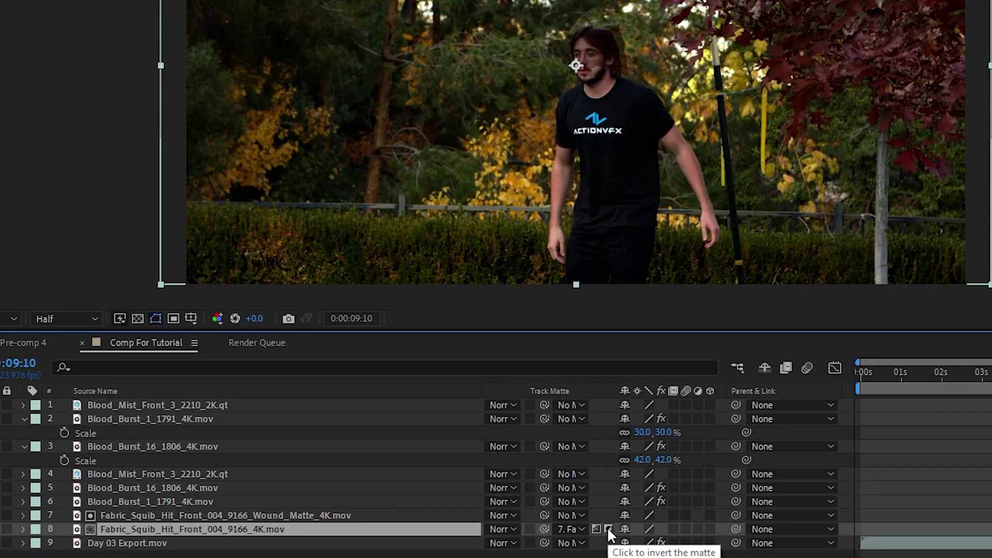
{"action": "left_click", "coordinate": [608, 529]}
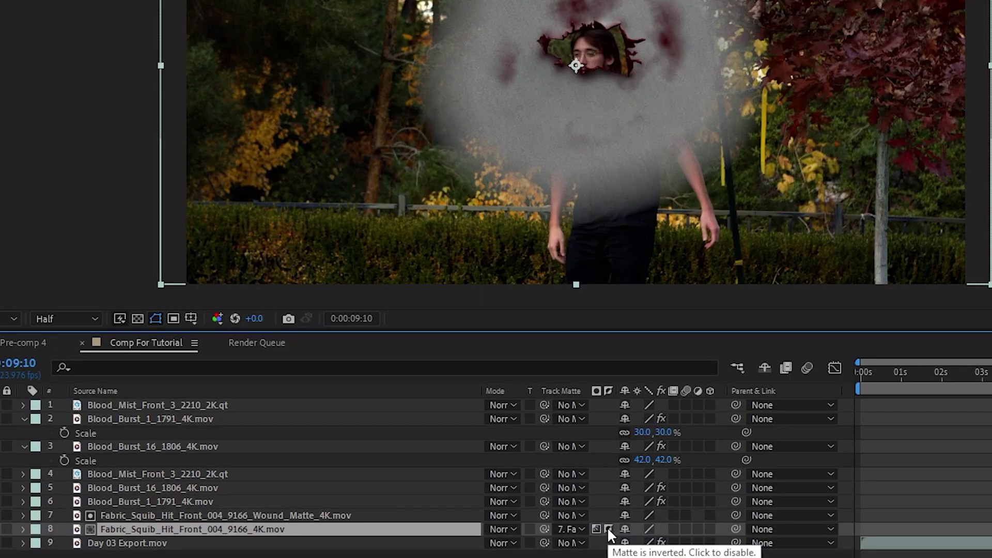
- Duplicate the fabric squib hit and its wound matte, and switch the lower fabric layer's track matte to non-inverted alpha
{"action": "left_click", "coordinate": [180, 515], "text": "ctrl"}
{"action": "key", "text": "ctrl+d"}
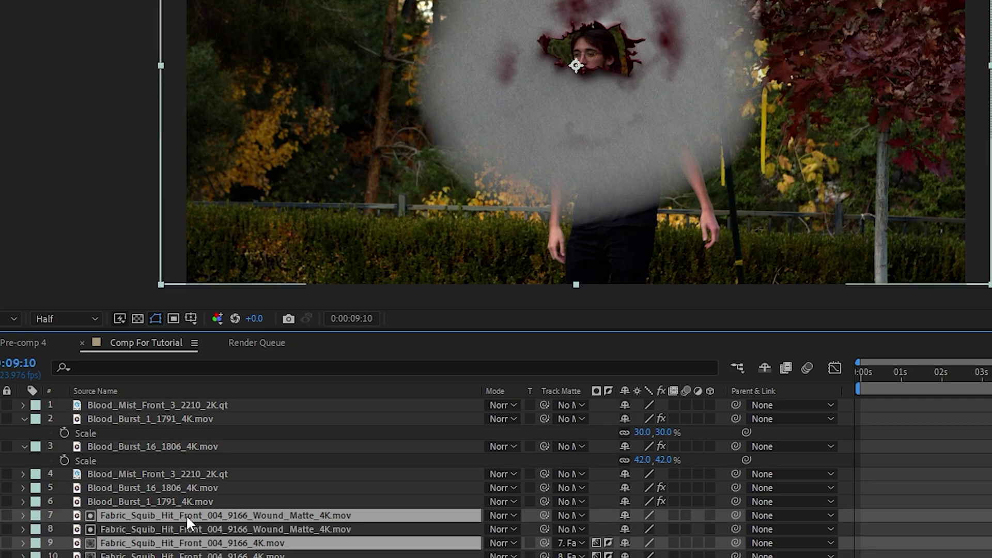
{"action": "left_click_drag", "start_coordinate": [159, 539], "coordinate": [169, 524]}
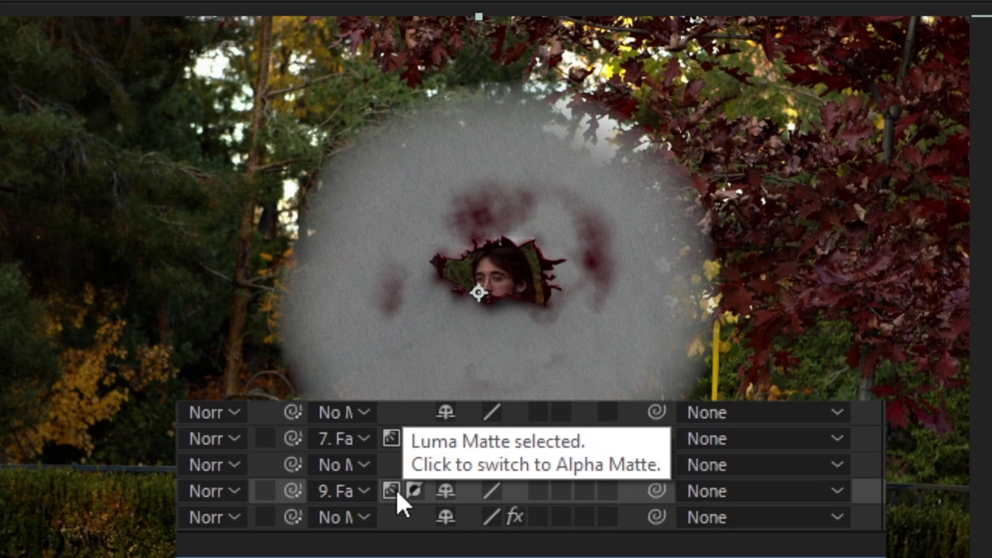
{"action": "left_click", "coordinate": [395, 490]}
{"action": "left_click", "coordinate": [415, 491]}
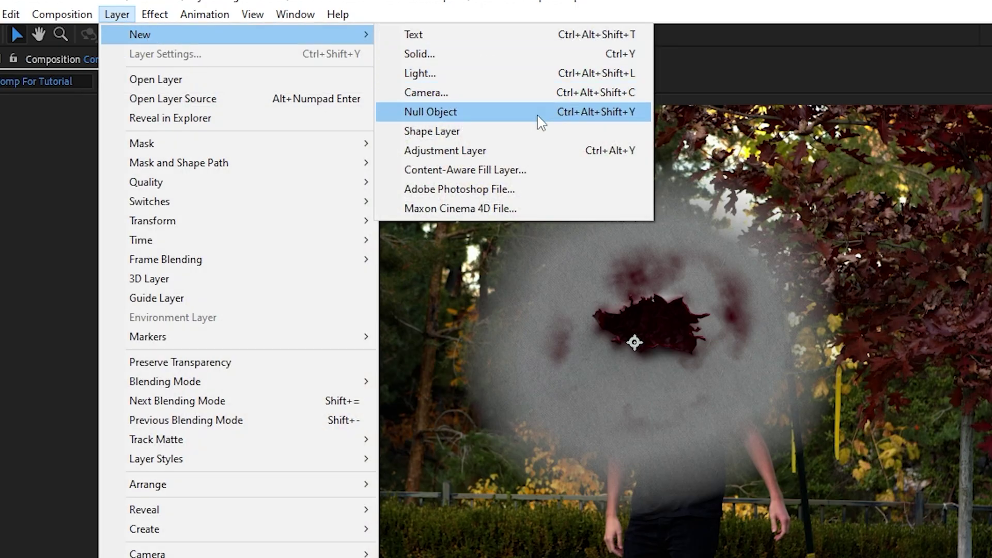
- Create a null object and parent the four fabric squib hit and wound matte layers to it
{"action": "left_click", "coordinate": [527, 113]}
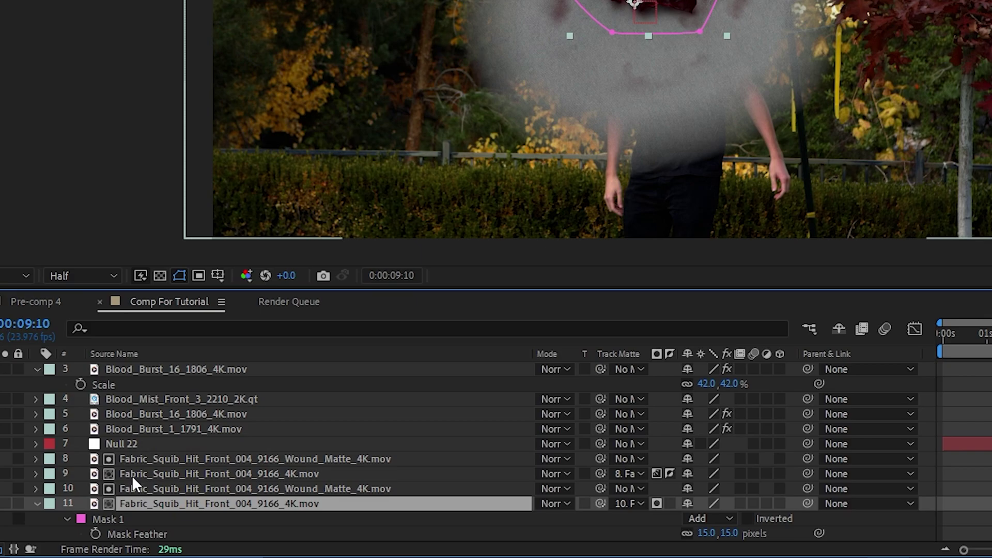
{"action": "left_click", "coordinate": [131, 462], "text": "shift"}
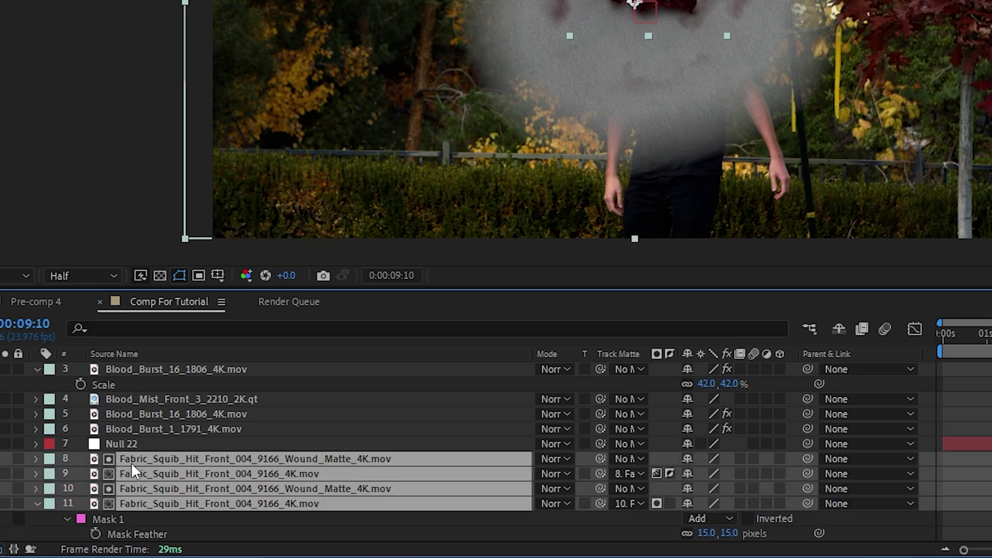
{"action": "left_click_drag", "start_coordinate": [683, 459], "coordinate": [233, 438]}
- Make the null and its four fabric layers 3D, and shift the null along its X axis to place the wound below the shirt logo
{"action": "left_click", "coordinate": [336, 443], "text": "shift"}
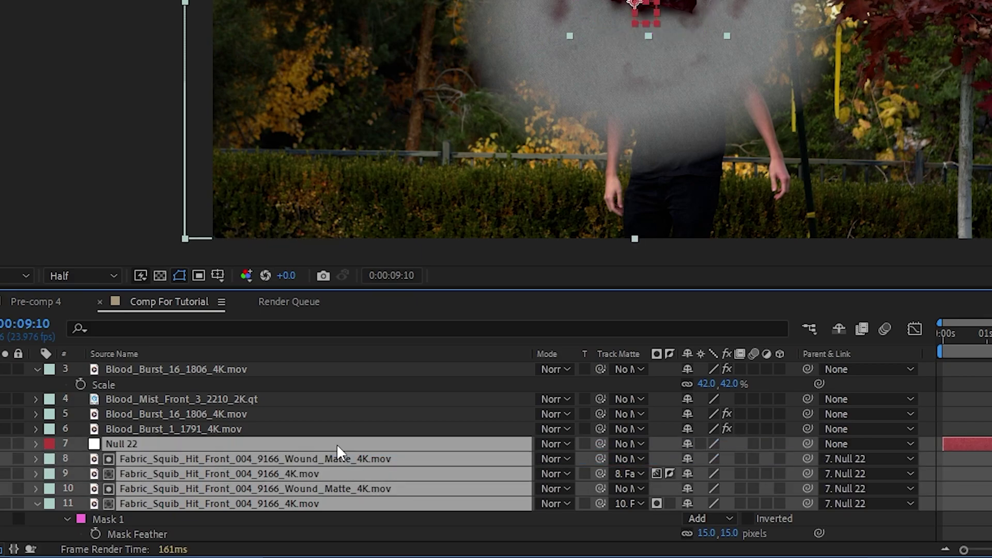
{"action": "left_click", "coordinate": [780, 444]}
{"action": "left_click", "coordinate": [598, 394]}
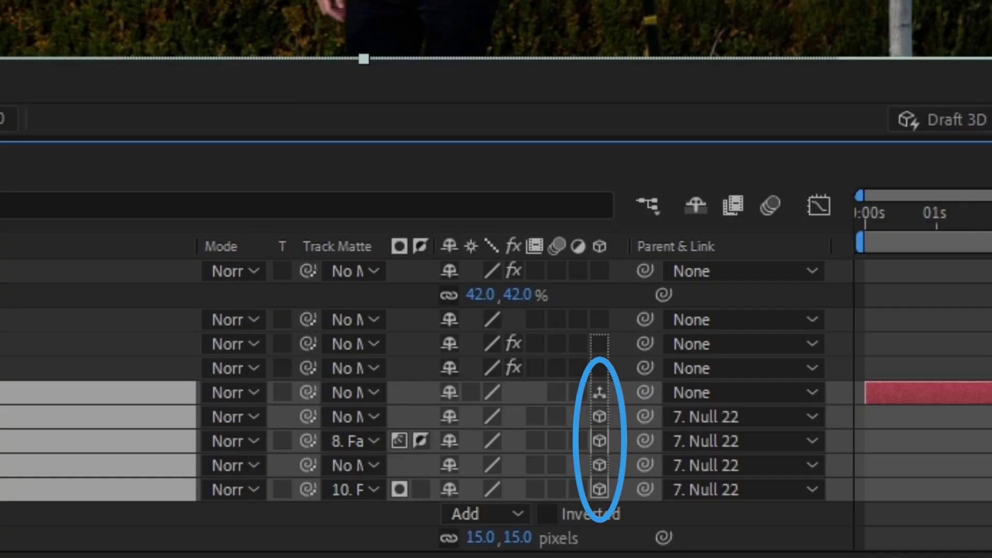
{"action": "left_click", "coordinate": [31, 368]}
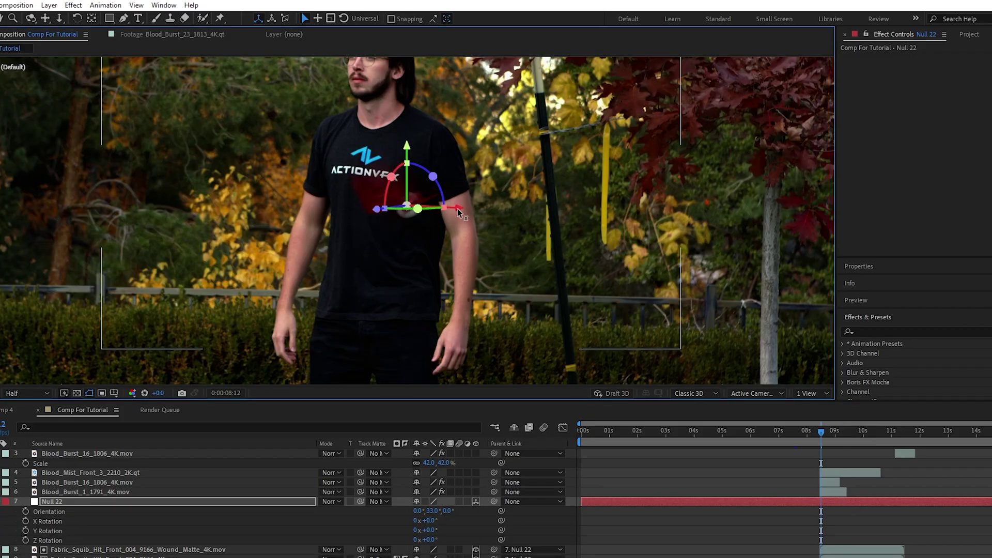
{"action": "left_click_drag", "start_coordinate": [458, 213], "coordinate": [407, 208]}
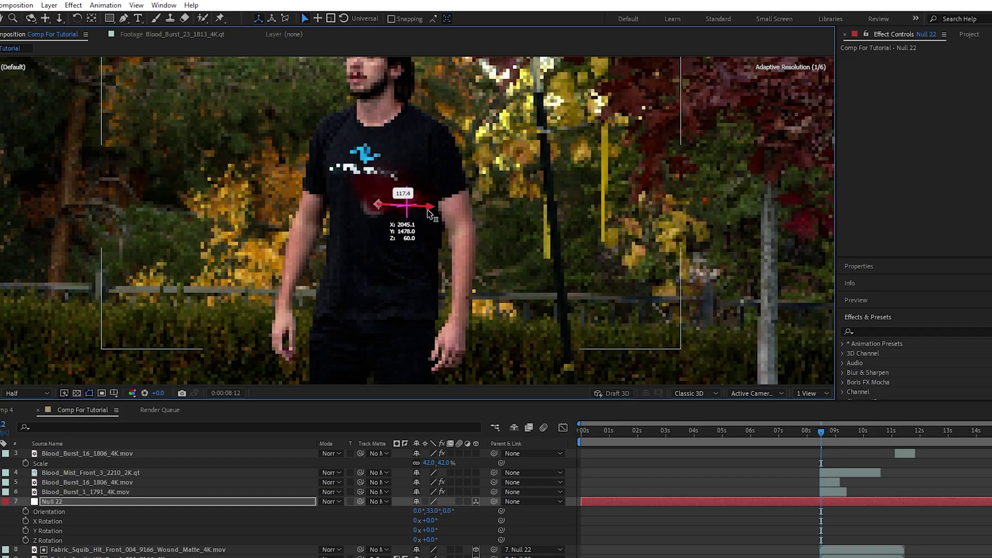
- Apply Hue/Saturation to the fabric squib hit and lower its values to match the grey fabric to the black shirt
{"action": "left_click", "coordinate": [73, 5]}
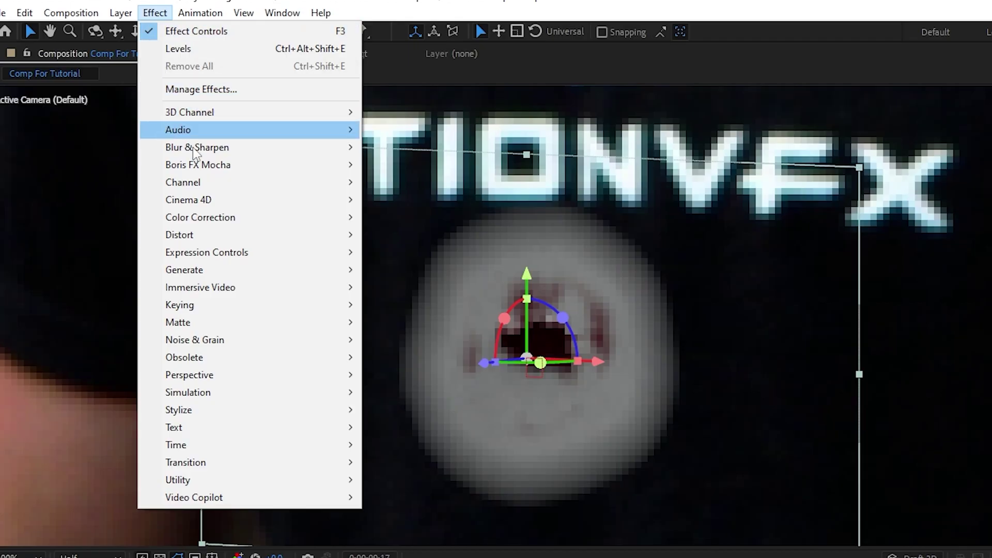
{"action": "mouse_move", "coordinate": [230, 217]}
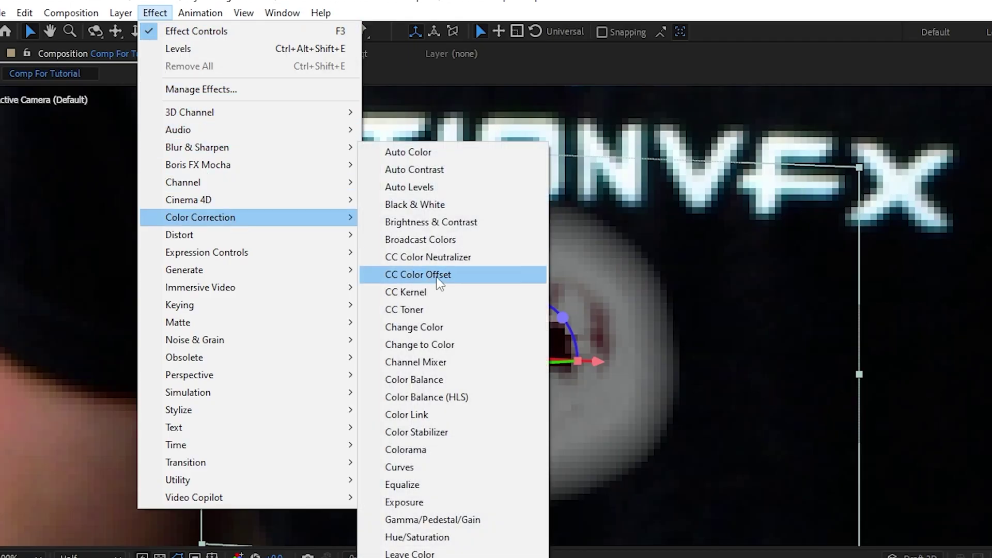
{"action": "left_click", "coordinate": [444, 537]}
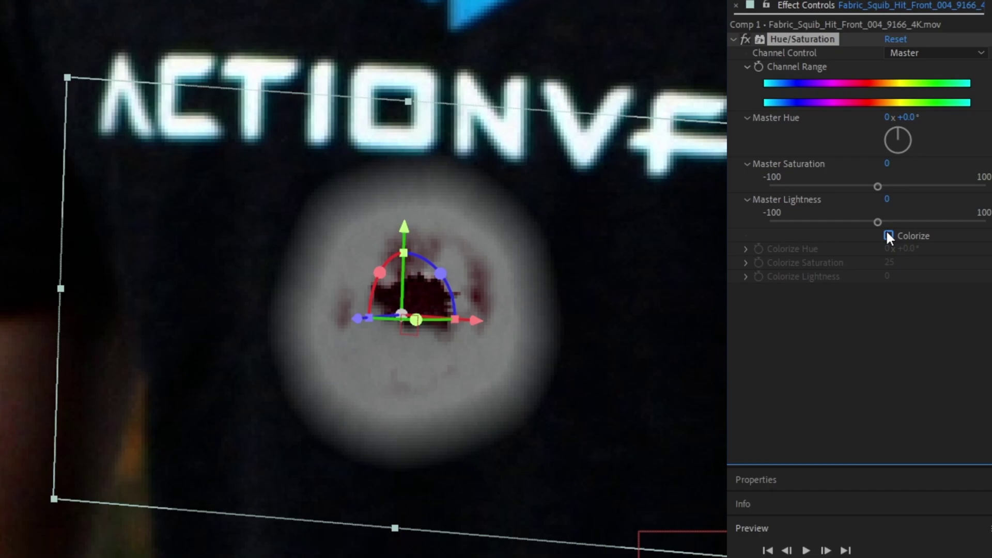
{"action": "left_click", "coordinate": [888, 235]}
{"action": "left_click_drag", "start_coordinate": [907, 248], "coordinate": [732, 252]}
{"action": "left_click_drag", "start_coordinate": [888, 263], "coordinate": [843, 276]}
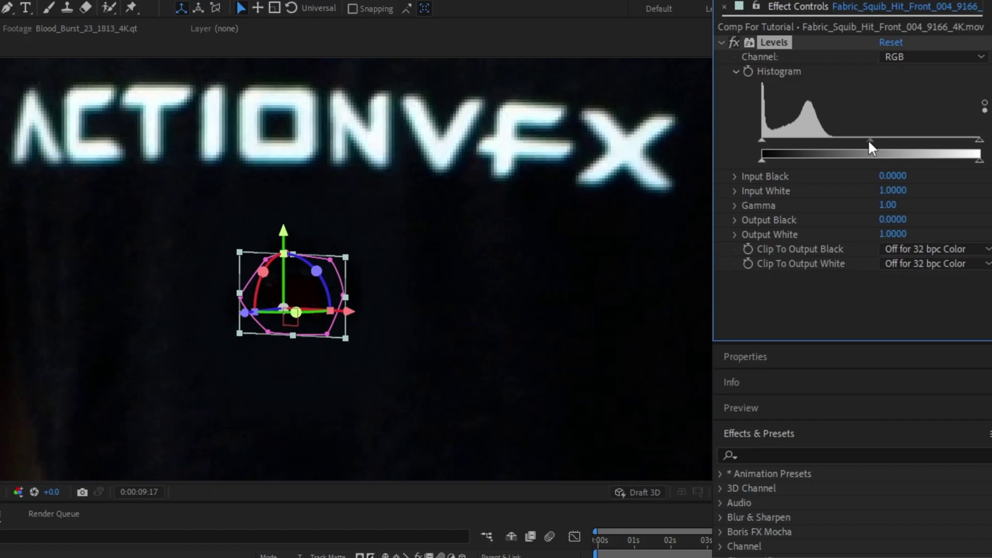
- Brighten the masked wound layer by setting its Levels gamma to 1.31
{"action": "left_click_drag", "start_coordinate": [868, 139], "coordinate": [848, 159]}
{"action": "key", "text": "comma"}
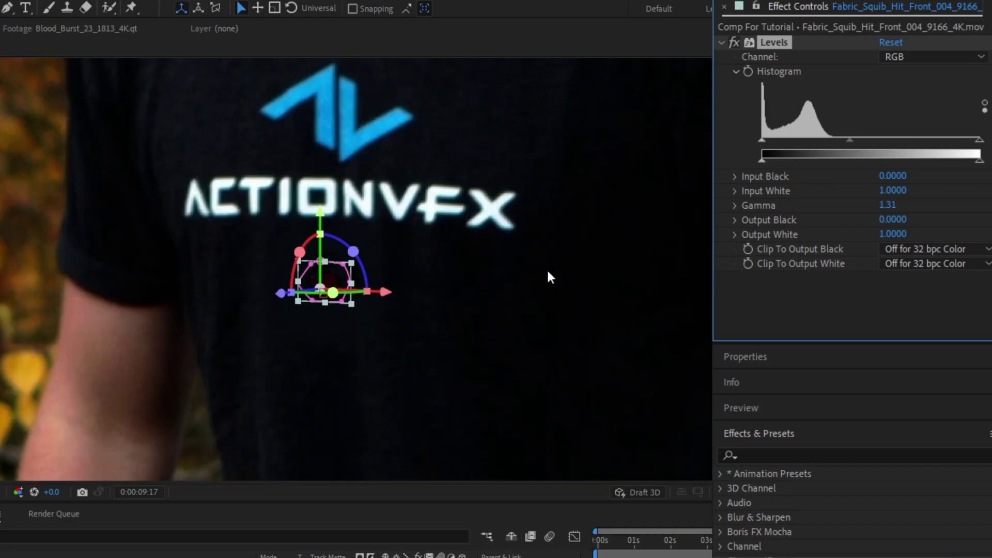
{"action": "key", "text": "comma"}
{"action": "key", "text": "comma"}
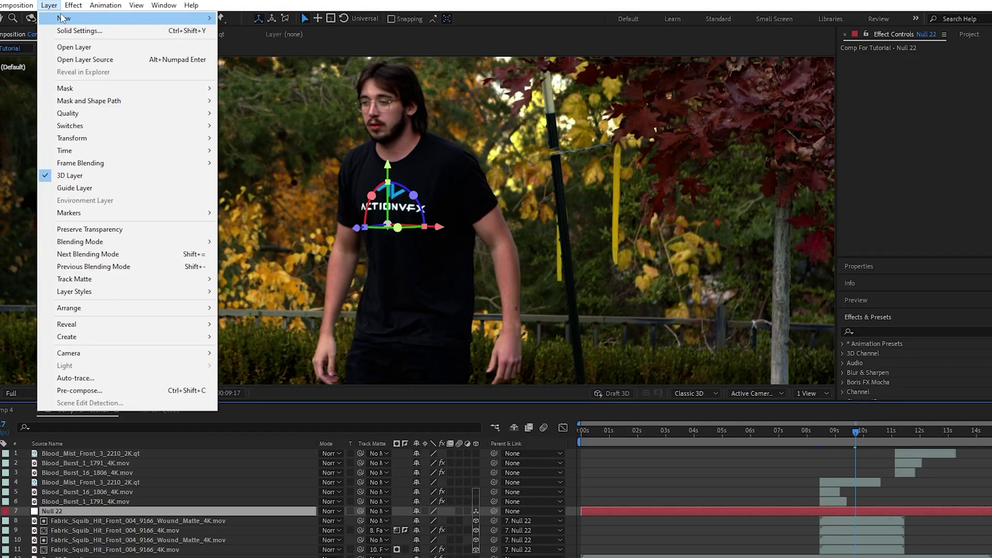
- Create a null object named Body Track, and launch Mocha AE on the Day 03 Export footage layer
{"action": "mouse_move", "coordinate": [217, 38]}
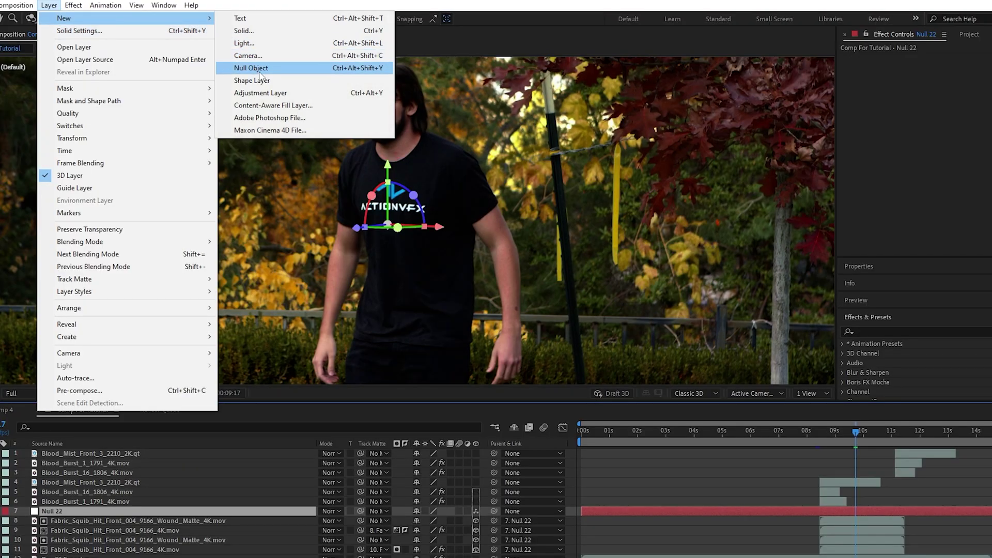
{"action": "left_click", "coordinate": [258, 69]}
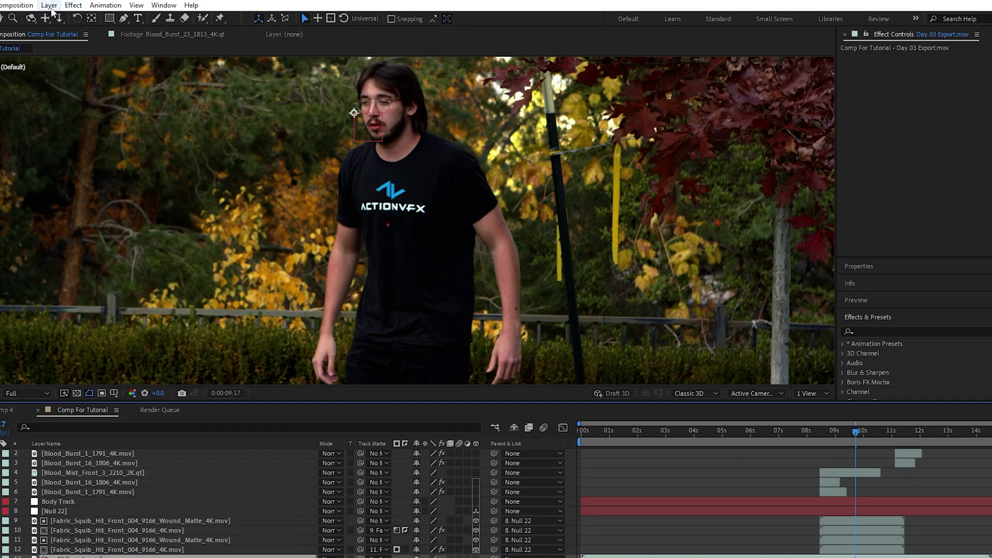
{"action": "left_click", "coordinate": [105, 5]}
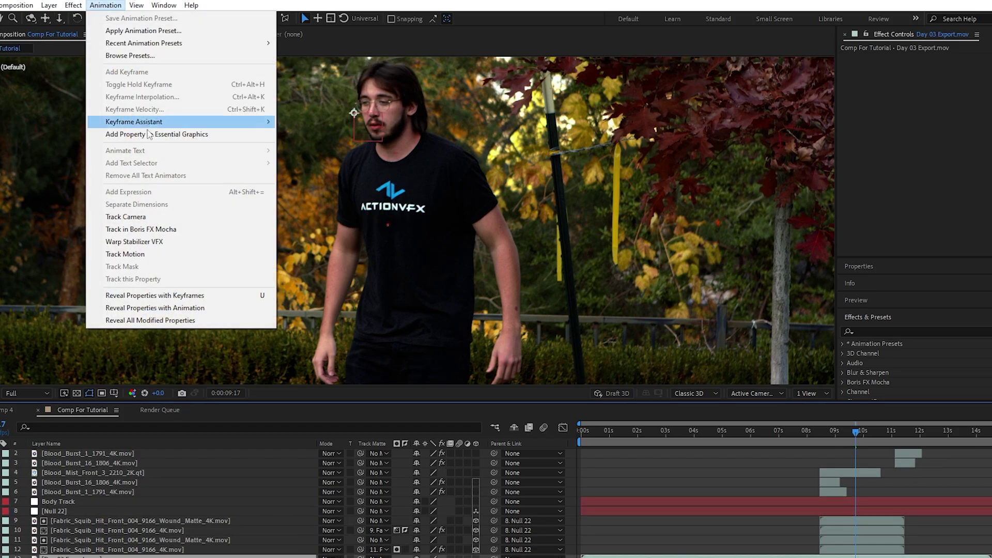
{"action": "left_click", "coordinate": [166, 230]}
{"action": "left_click", "coordinate": [919, 90]}
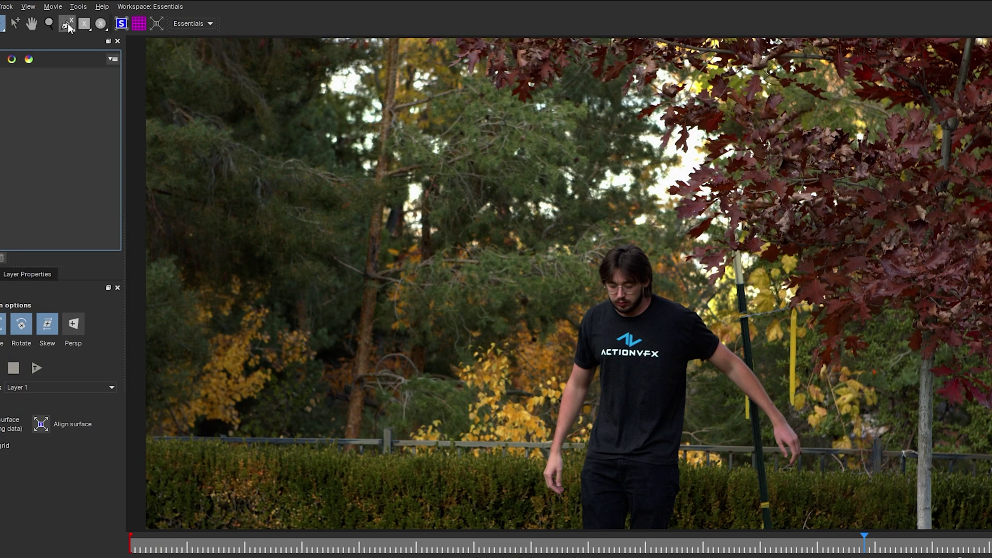
- Outline the torso of the man's shirt with a spline and track its translation, scale, rotation and skew
{"action": "left_click", "coordinate": [68, 26]}
{"action": "left_click", "coordinate": [588, 316]}
{"action": "left_click", "coordinate": [610, 305]}
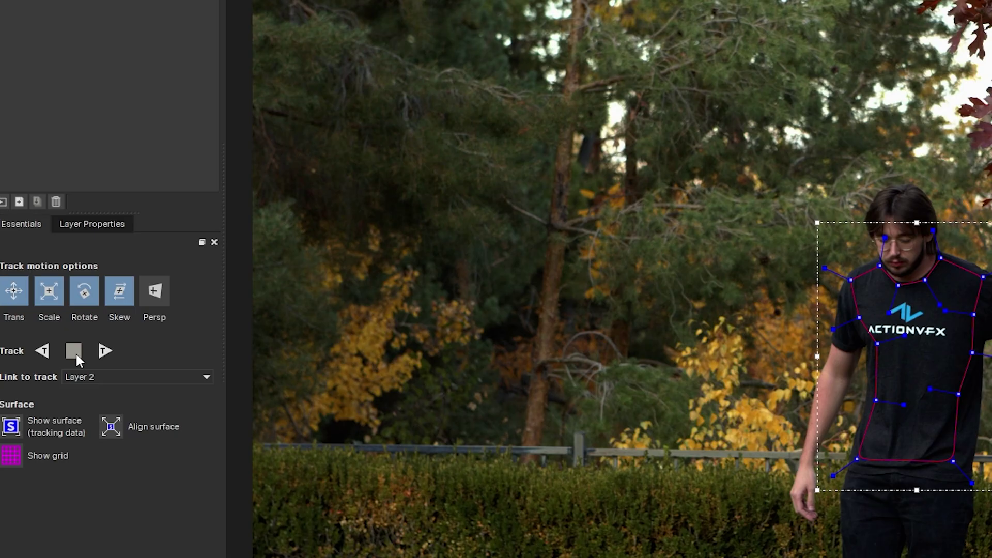
{"action": "left_click", "coordinate": [44, 352]}
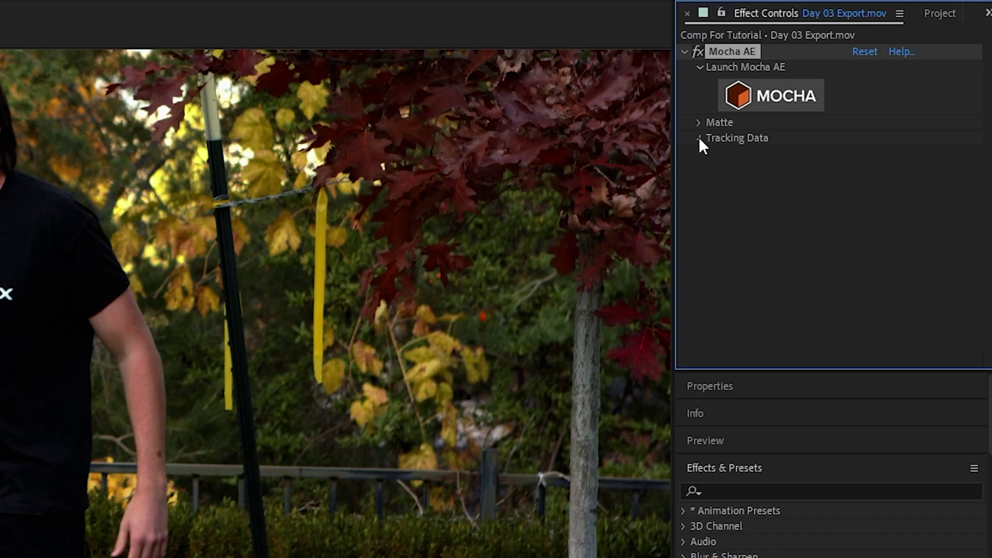
- Create track data from the Mocha layer and apply it to the Body Track null as Corner Pin with motion blur support
{"action": "left_click", "coordinate": [699, 138]}
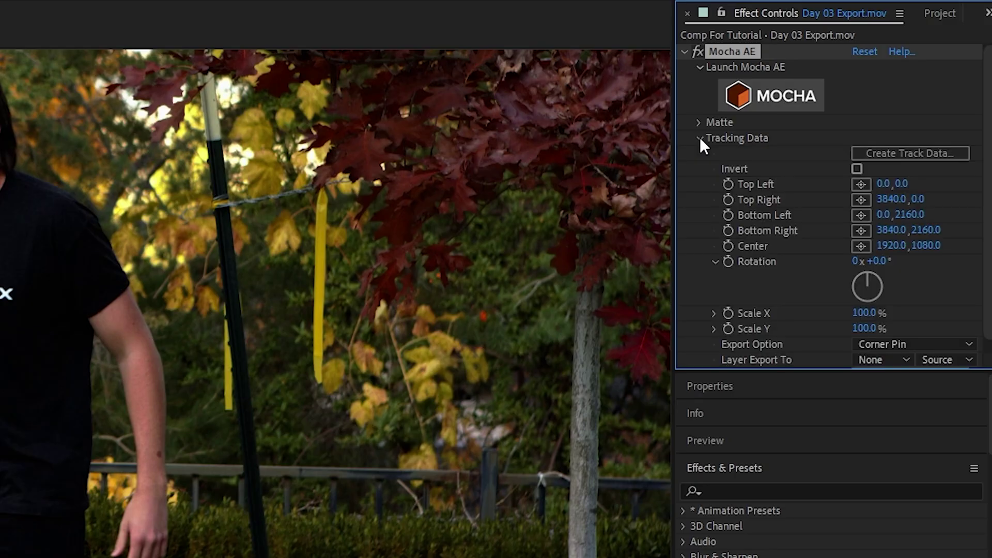
{"action": "left_click", "coordinate": [865, 153]}
{"action": "left_click", "coordinate": [908, 345]}
{"action": "left_click", "coordinate": [655, 511]}
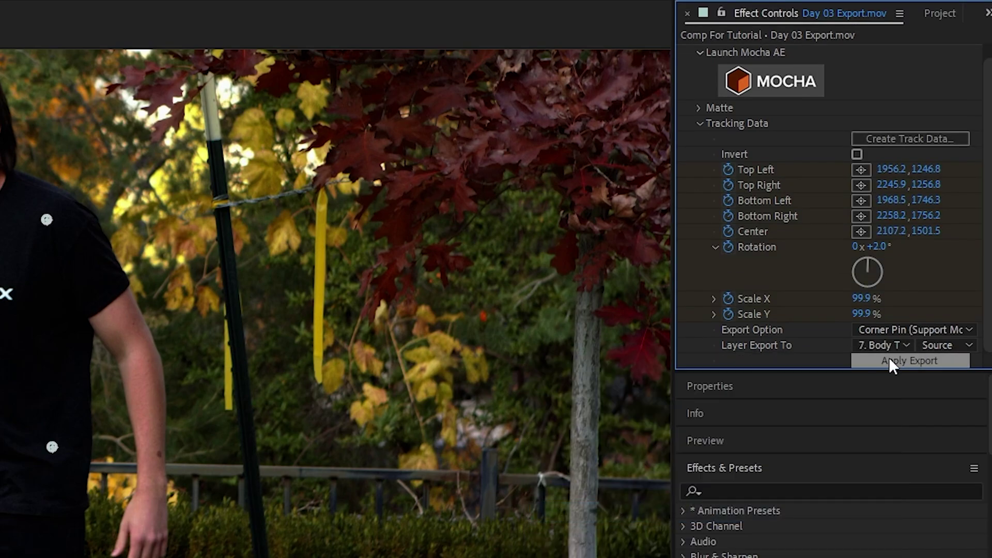
{"action": "left_click", "coordinate": [888, 360]}
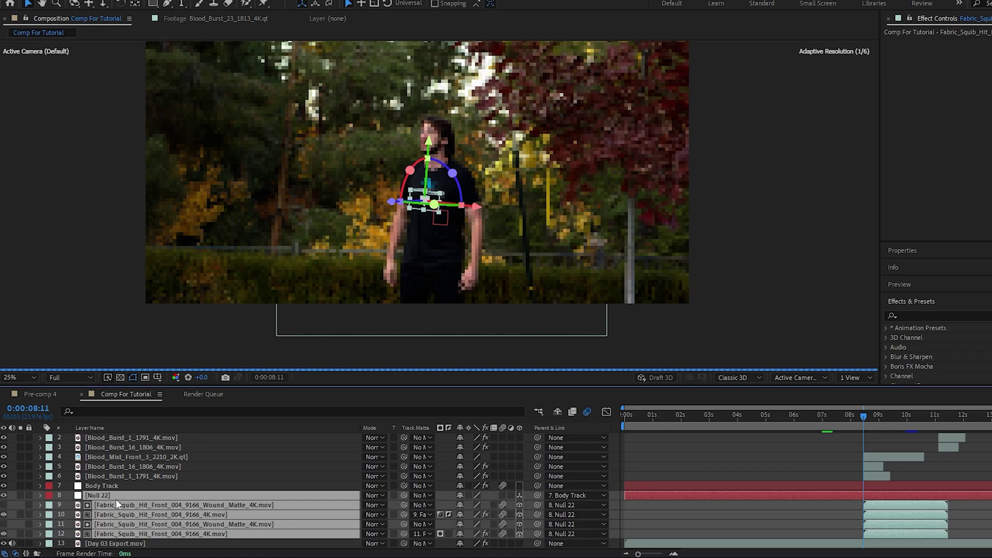
- Duplicate the wound null with its four fabric layers, and move the copied null to a second hit position on the shirt
{"action": "key", "text": "ctrl+d"}
{"action": "left_click_drag", "start_coordinate": [116, 495], "coordinate": [116, 476]}
{"action": "left_click", "coordinate": [145, 485]}
{"action": "scroll", "coordinate": [399, 290], "scroll_direction": "up", "scroll_amount": 3}
{"action": "left_click_drag", "start_coordinate": [387, 155], "coordinate": [389, 250]}
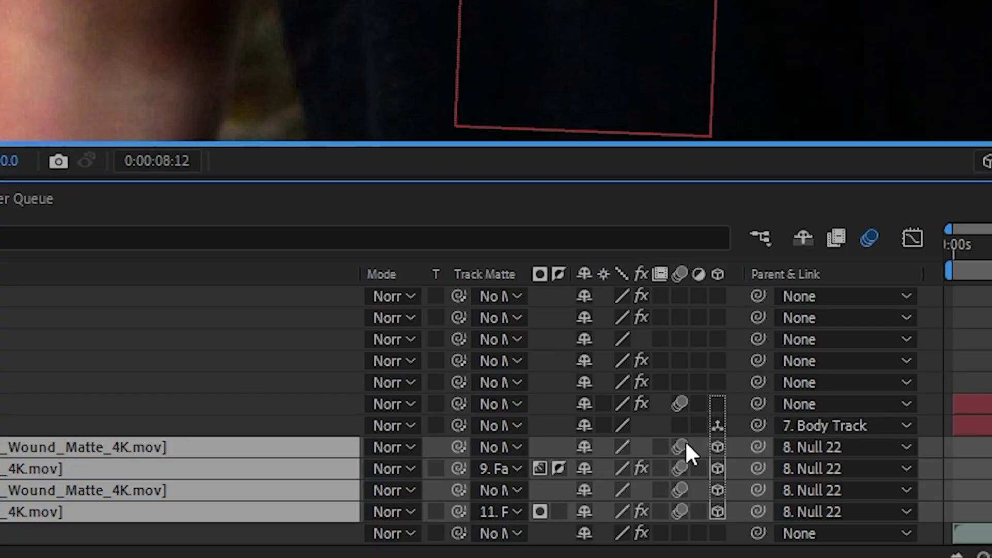
- Create a full-frame orange solid above all other layers
{"action": "left_click", "coordinate": [92, 7]}
{"action": "mouse_move", "coordinate": [170, 20]}
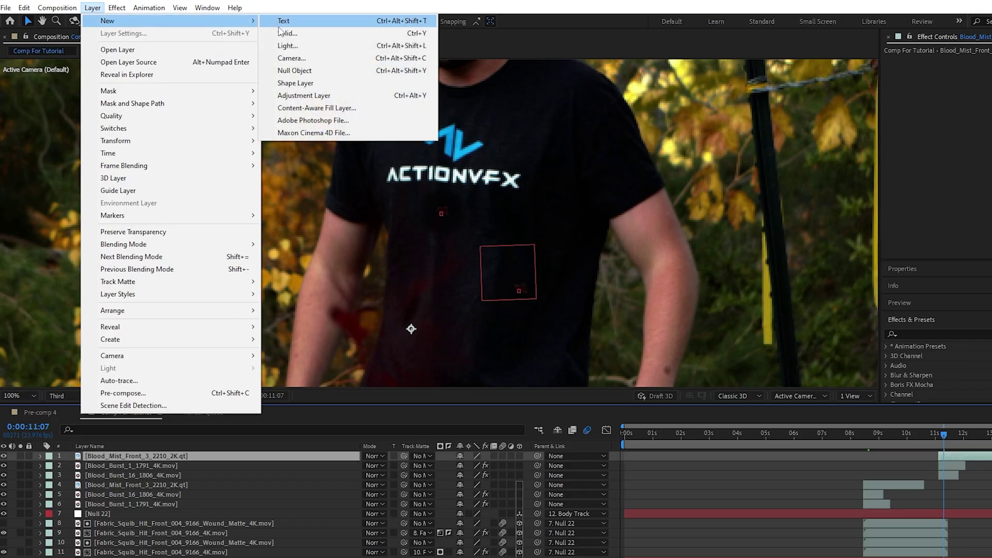
{"action": "left_click", "coordinate": [282, 34]}
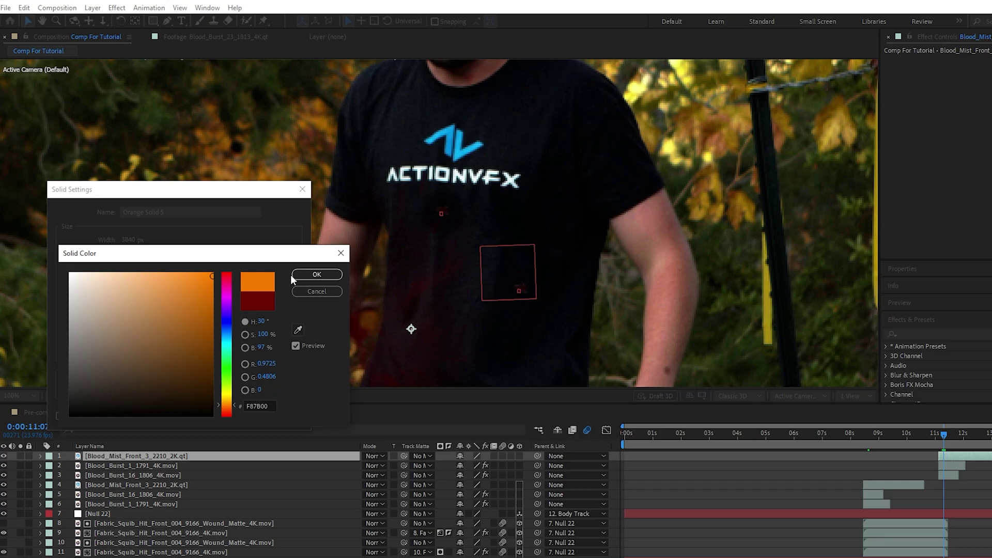
{"action": "left_click", "coordinate": [316, 275]}
{"action": "left_click", "coordinate": [219, 415]}
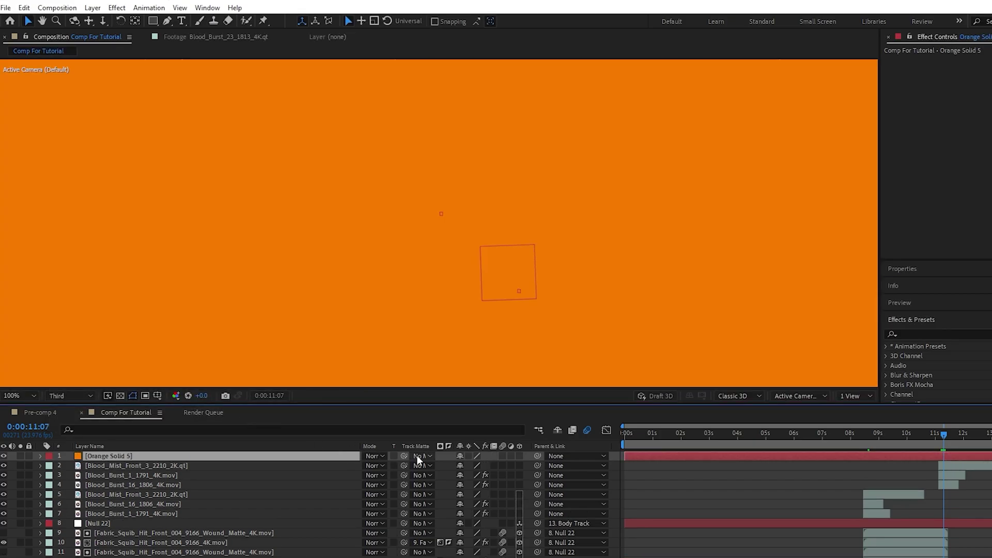
- Set the orange solid's blending mode to Soft Light and keyframe its opacity as a brief flash, from 21% to 0% at 0:00:08:12
{"action": "left_click", "coordinate": [376, 456]}
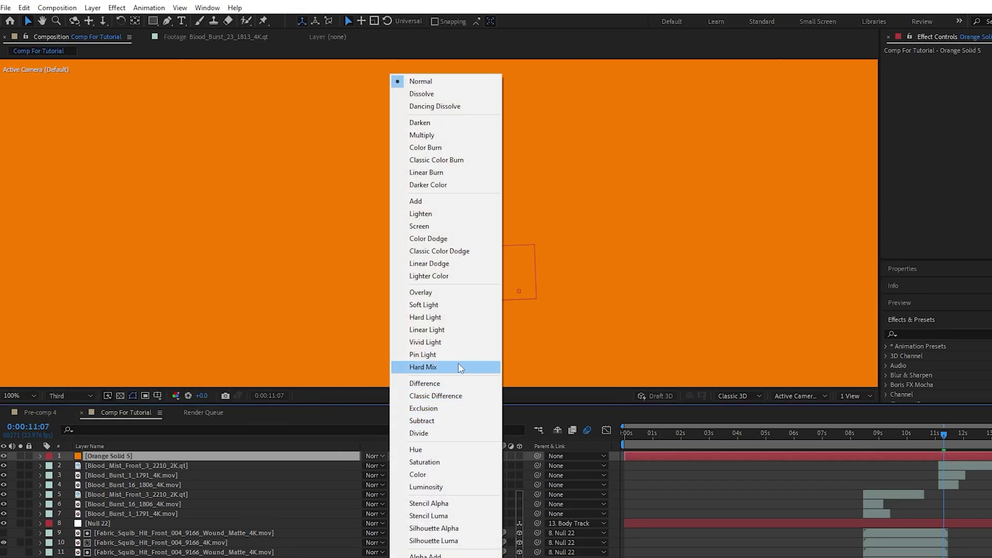
{"action": "left_click", "coordinate": [466, 316]}
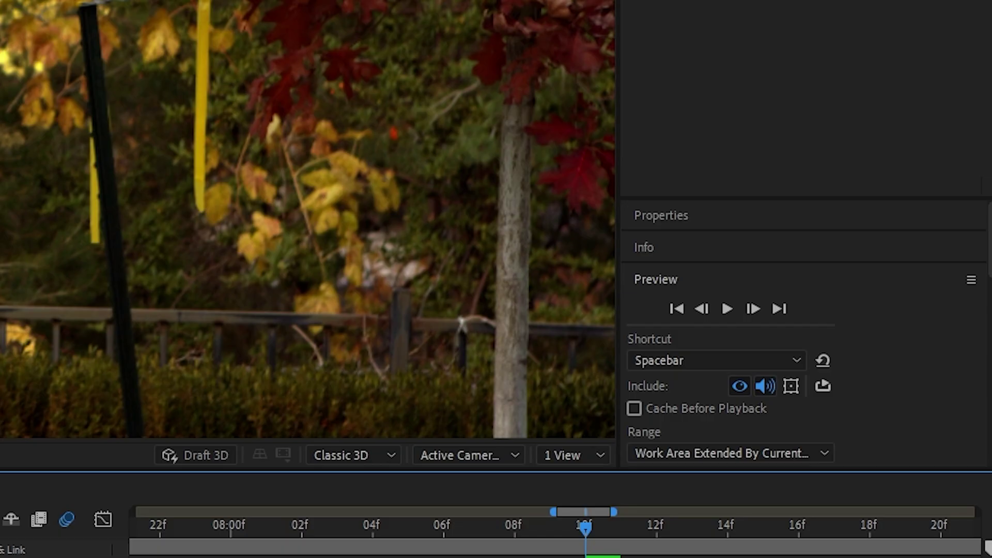
{"action": "left_click", "coordinate": [752, 308]}
{"action": "left_click", "coordinate": [752, 308]}
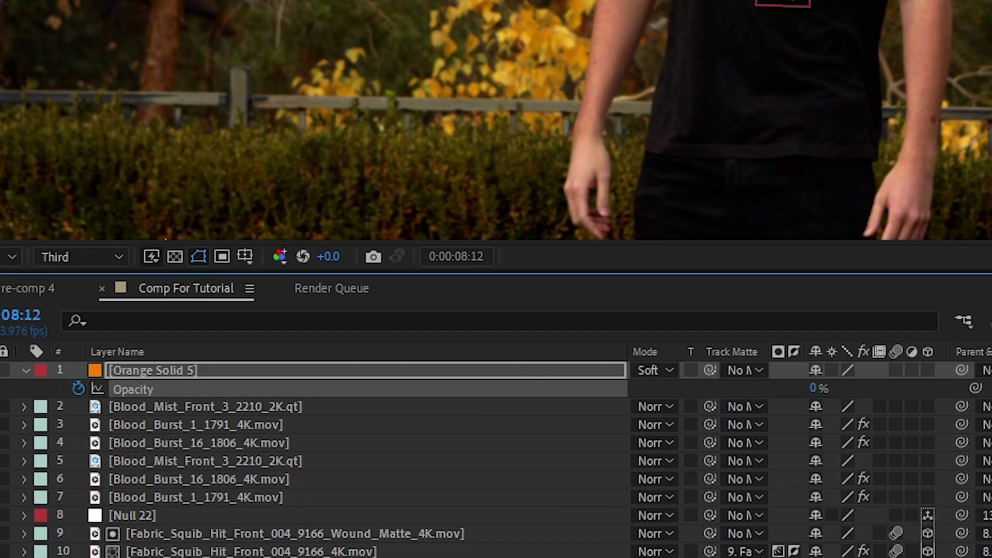